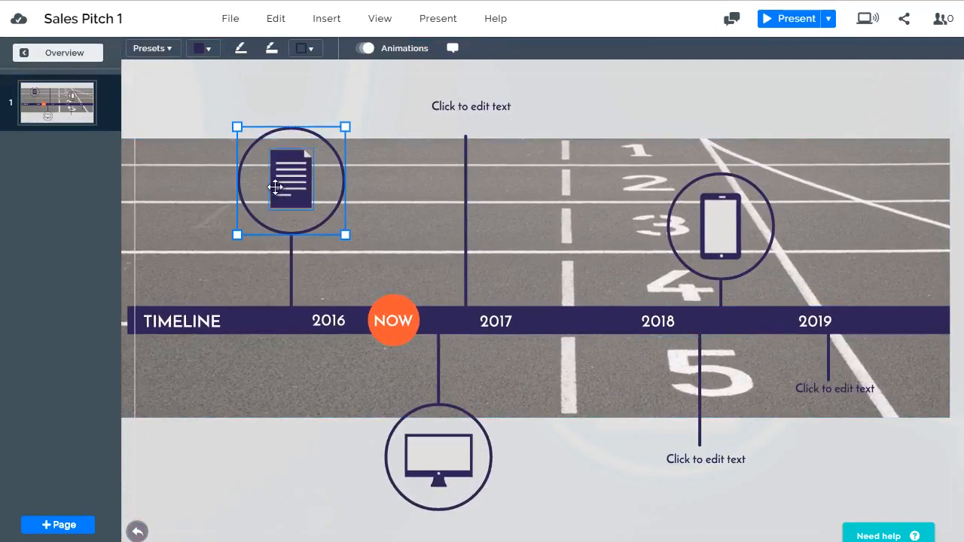
click(272, 185)
click(243, 165)
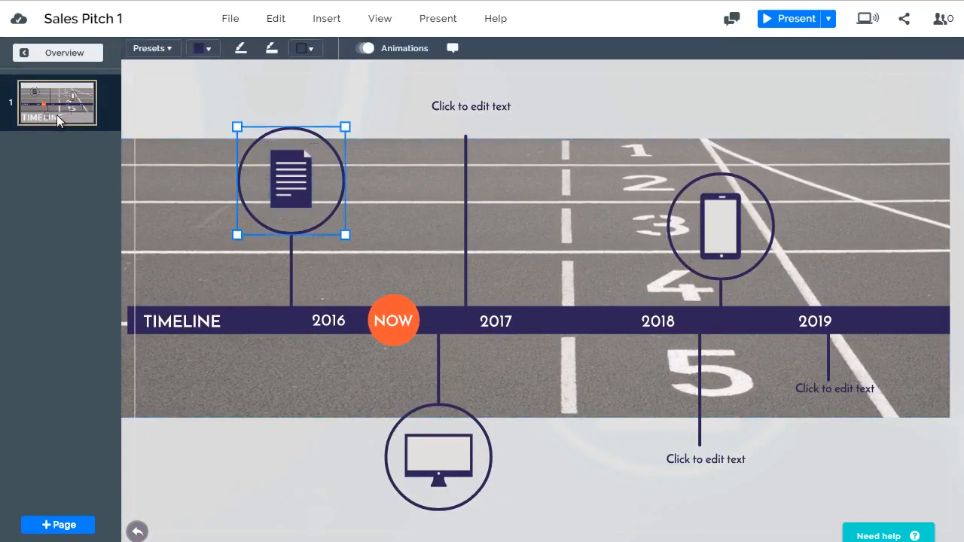
Duplicate the text placeholder above the tall line near 2017 and place the copy just below the original, slightly offset.
click(484, 109)
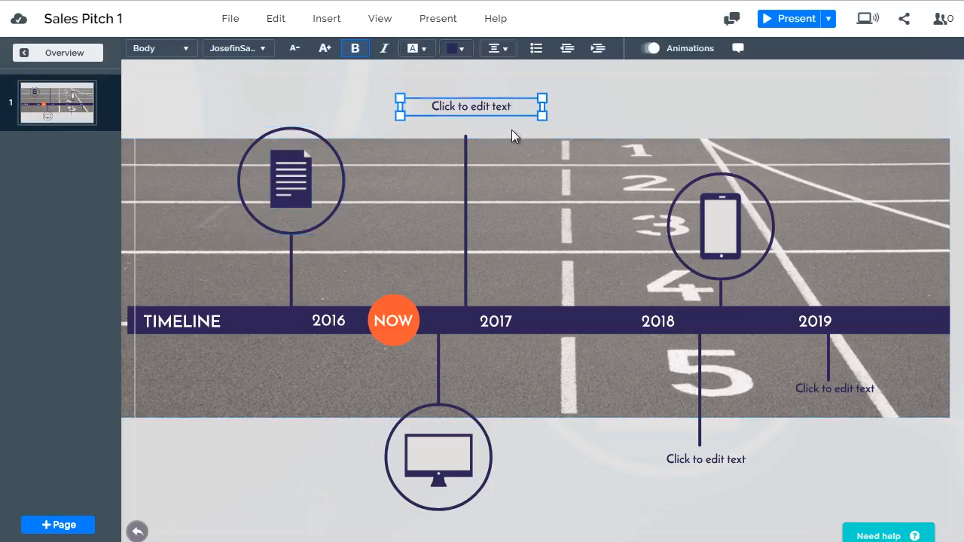
click(512, 129)
click(513, 109)
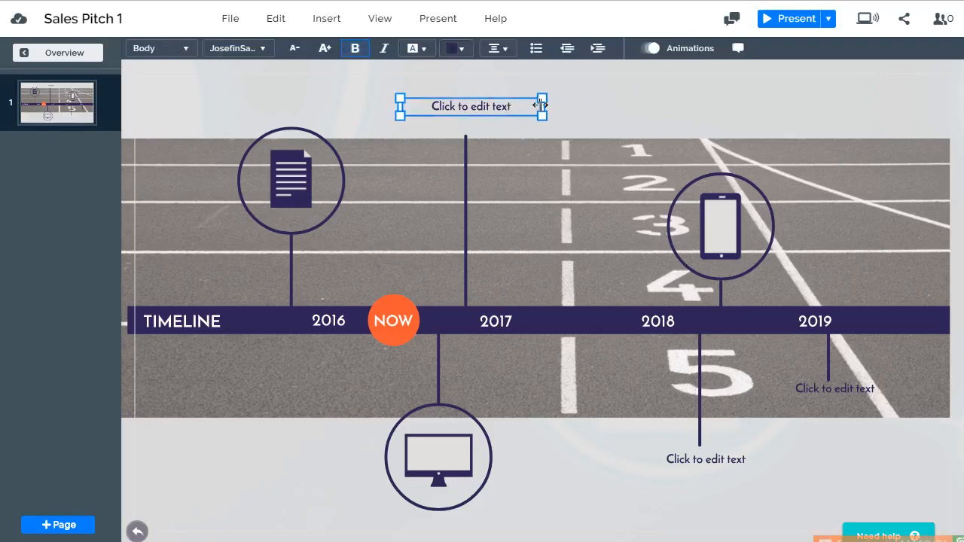
key(ctrl+v)
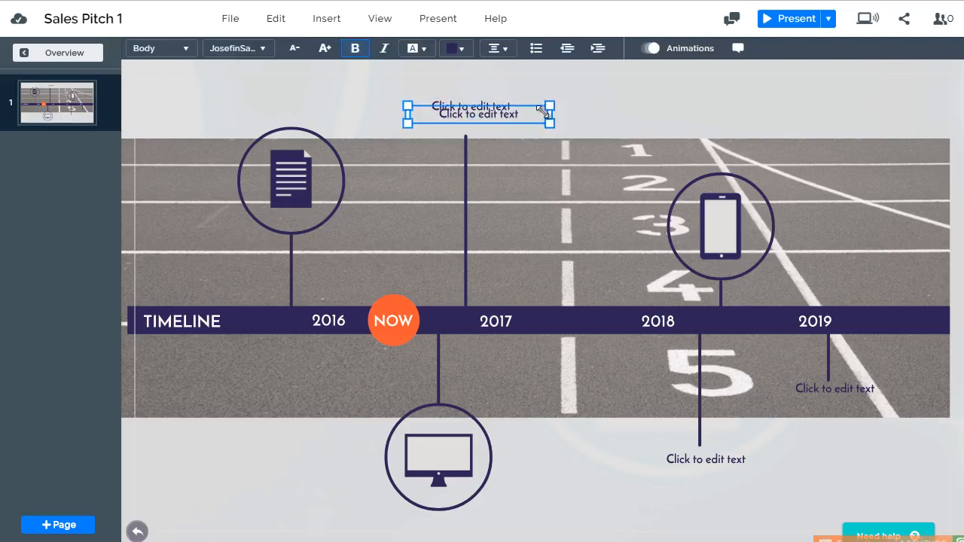
drag(509, 115, 526, 129)
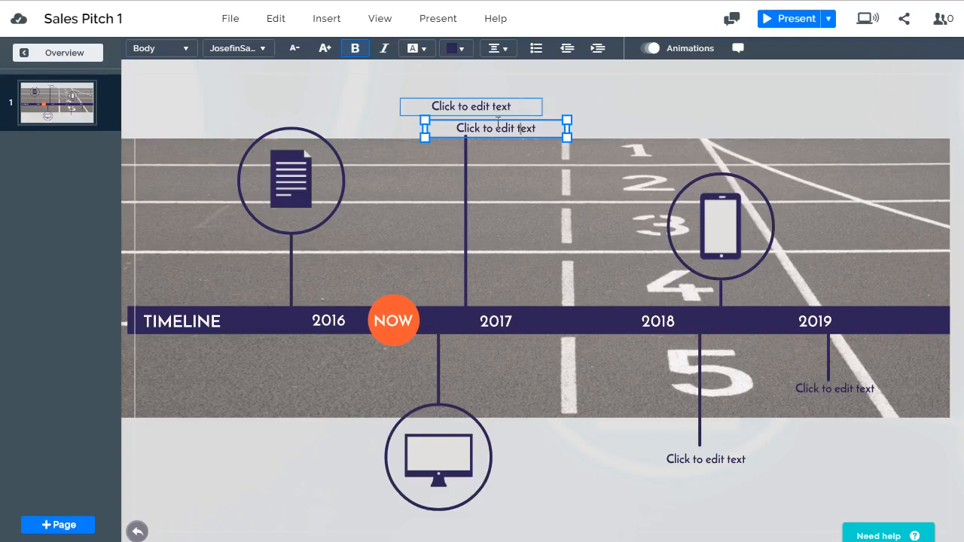
click(564, 98)
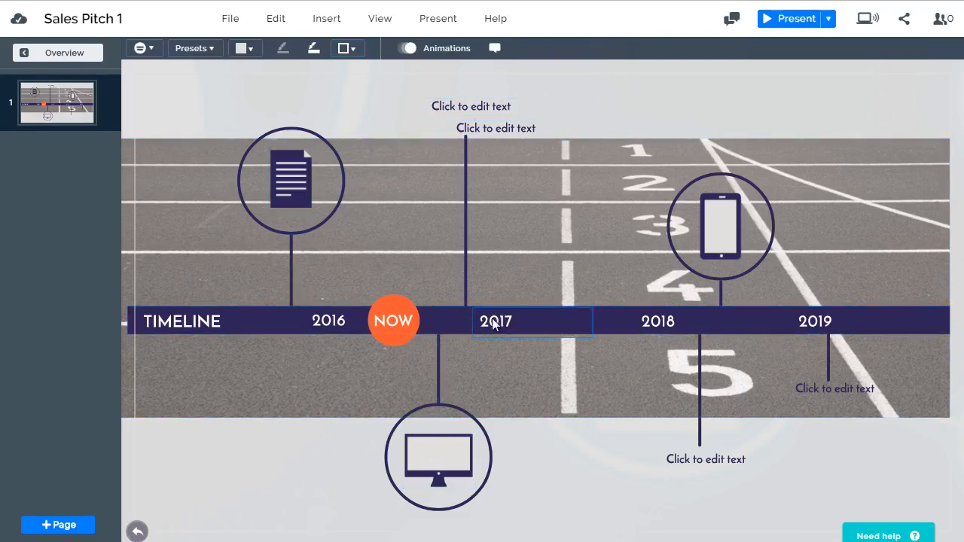
Duplicate the 2016 document marker, including its circle, connecting line and document icon.
click(304, 229)
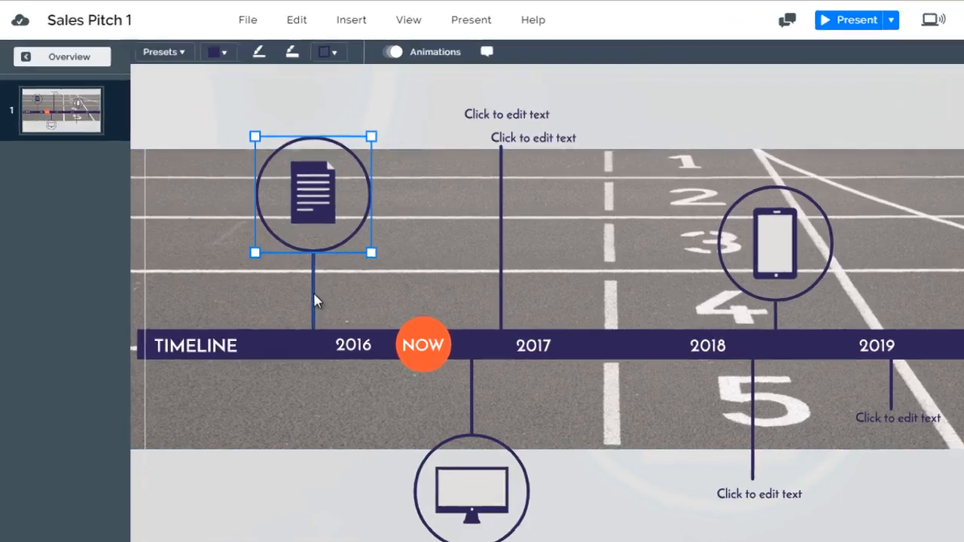
click(292, 272)
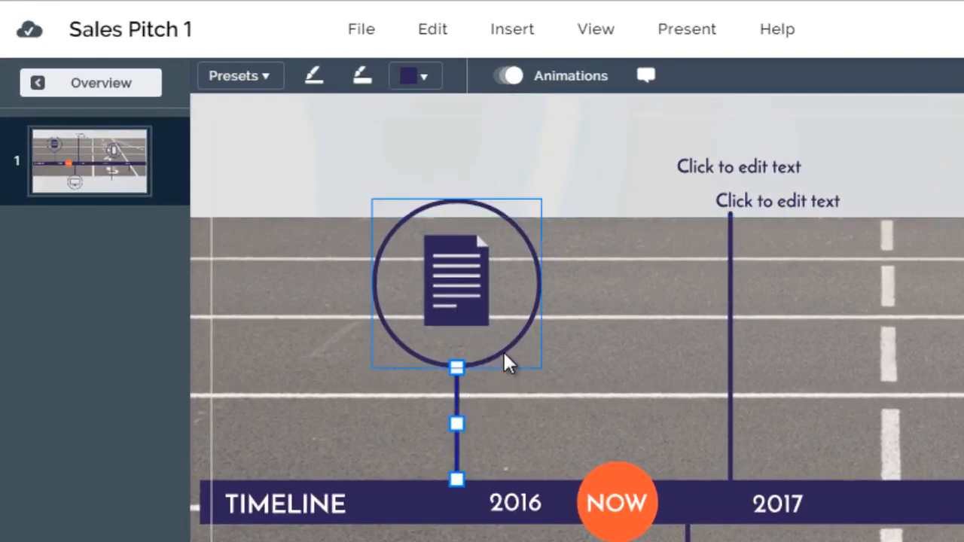
click(463, 305)
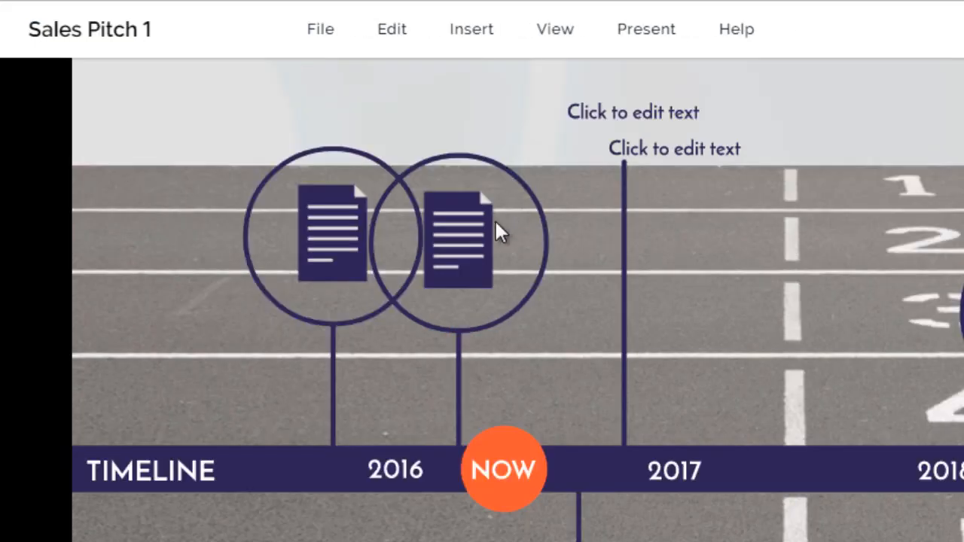
Move the duplicated circle, line and document icon onto the timeline between 2017 and 2018, with the icon inside the circle, and return to the overview.
click(463, 230)
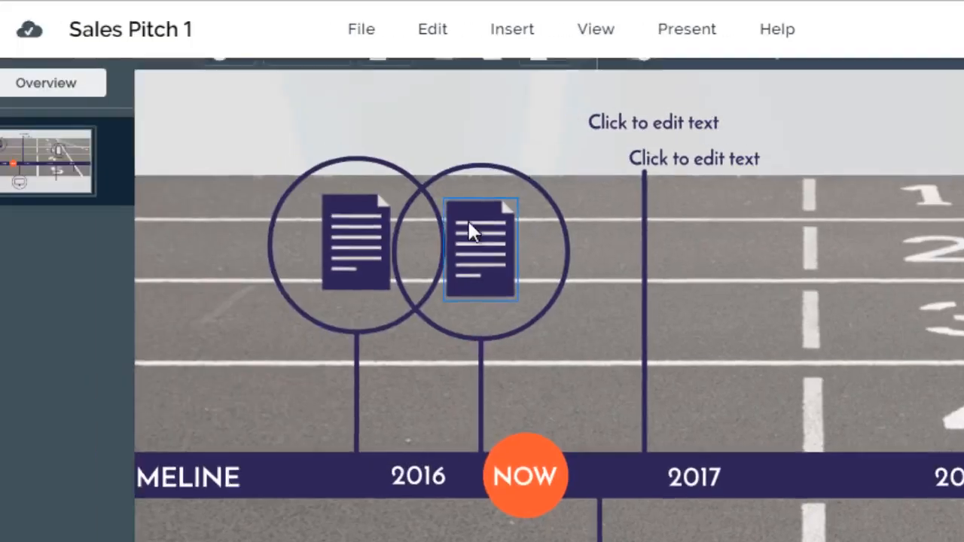
click(468, 221)
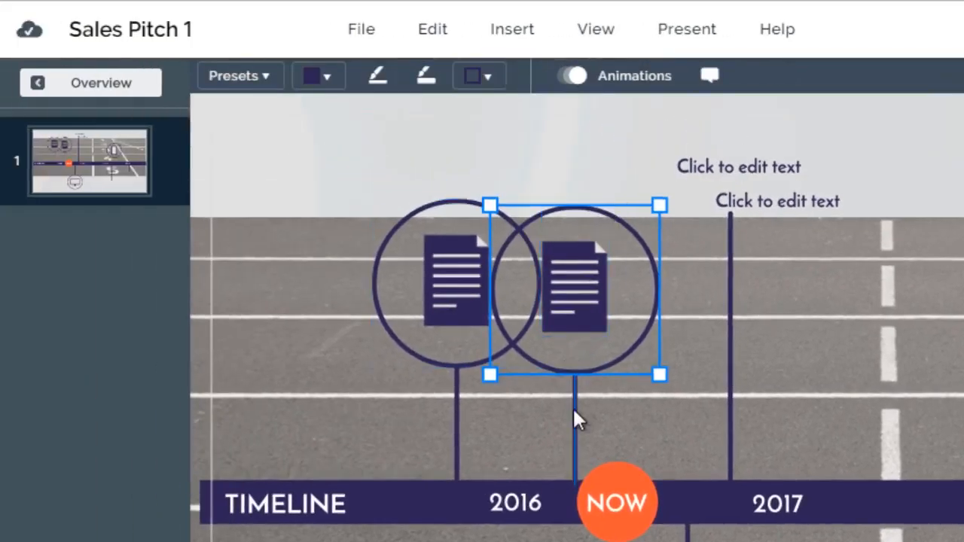
click(574, 406)
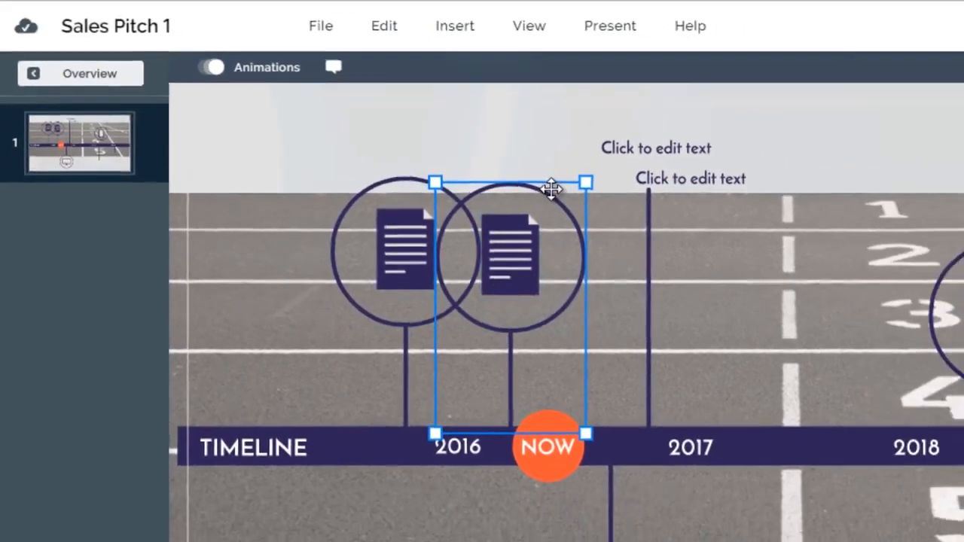
drag(552, 190, 854, 190)
drag(791, 175, 775, 168)
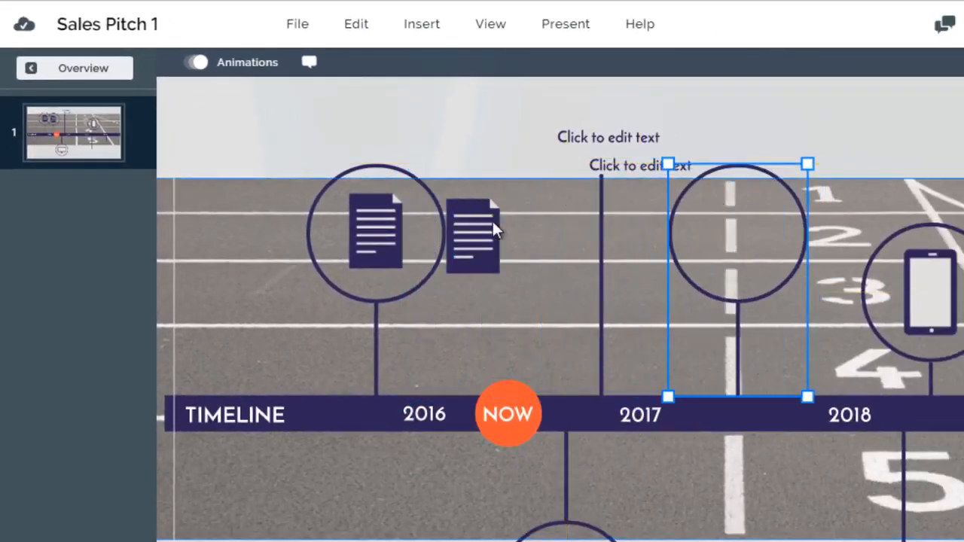
drag(479, 234, 754, 228)
click(482, 353)
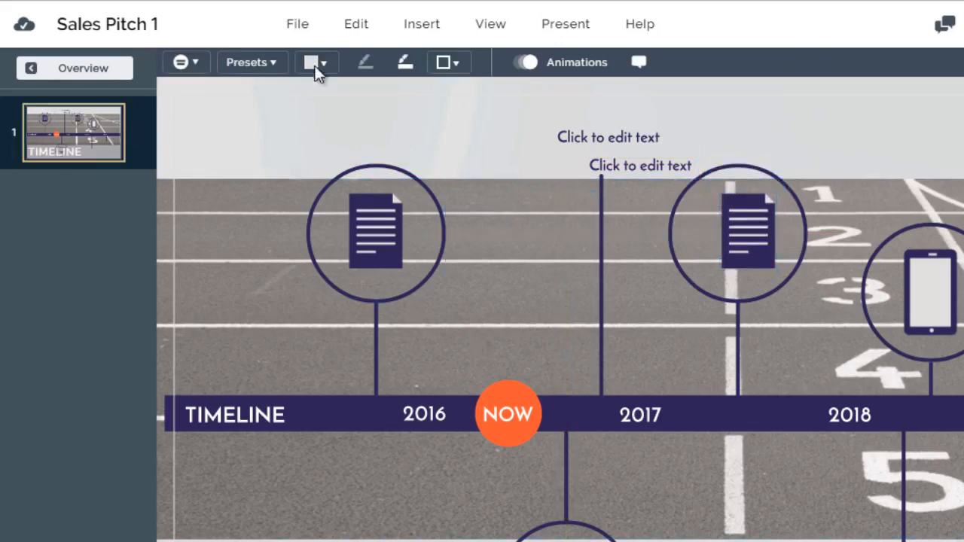
click(106, 73)
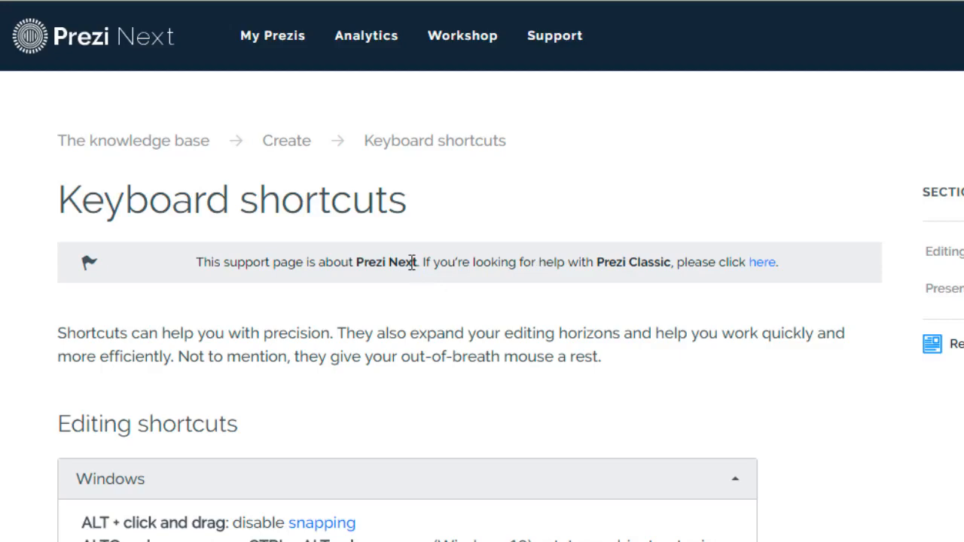
On the Prezi Next Keyboard shortcuts support page in the browser, examine the Windows and Mac editing shortcuts.
scroll(407, 265, down, 4)
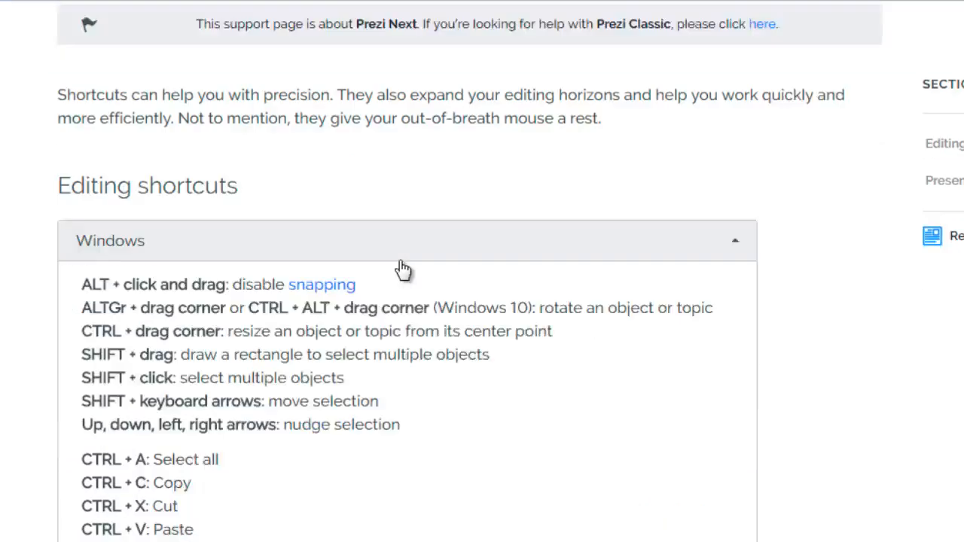
scroll(160, 373, down, 1)
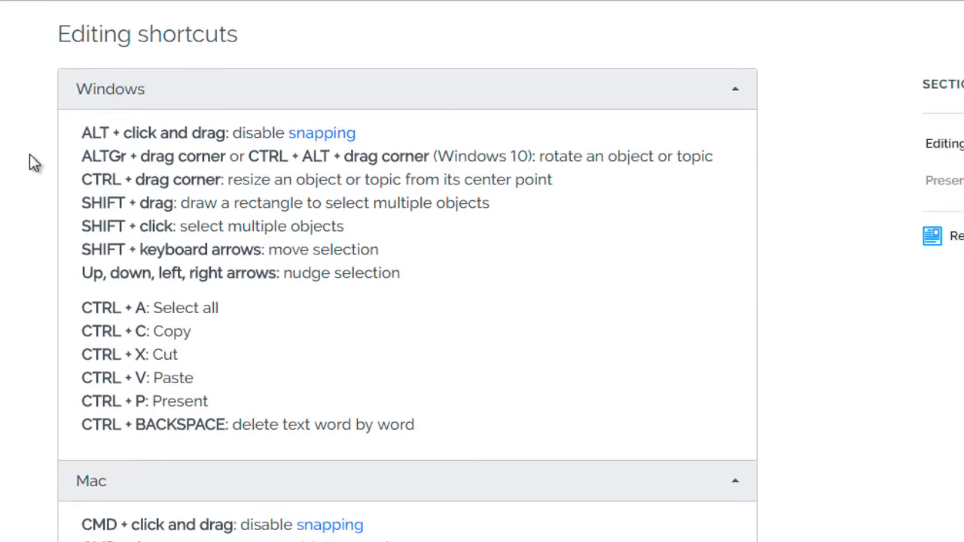
scroll(46, 208, down, 1)
scroll(45, 211, up, 1)
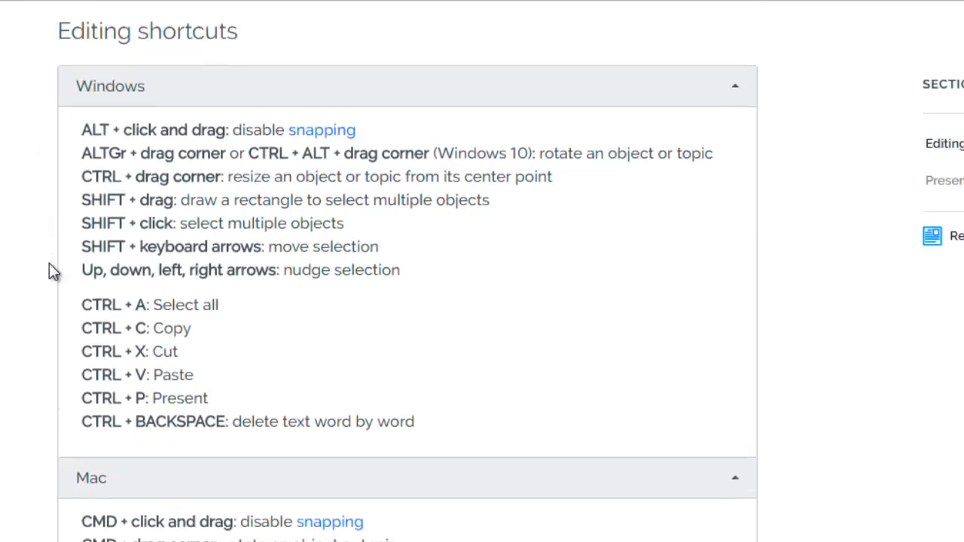
scroll(49, 263, down, 1)
scroll(149, 213, down, 2)
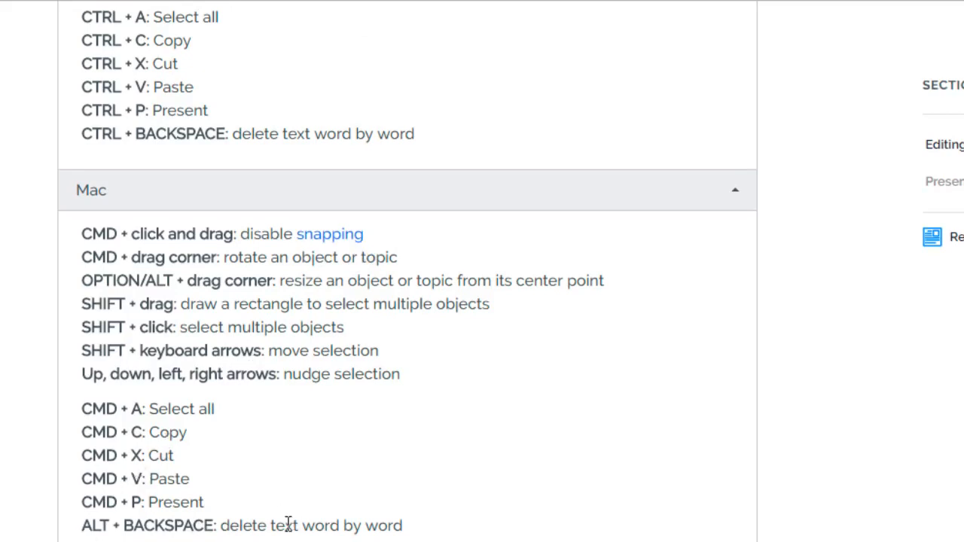
scroll(286, 521, up, 2)
scroll(122, 318, down, 1)
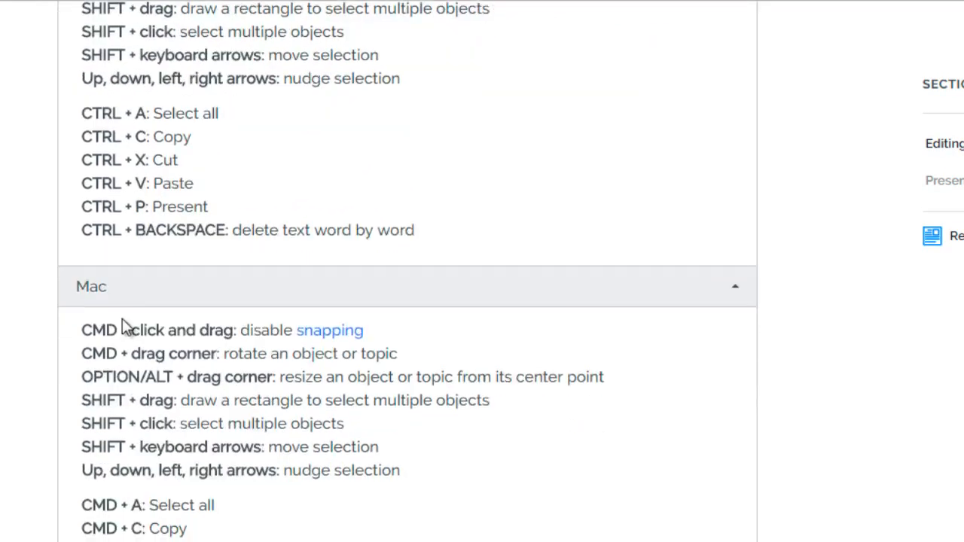
scroll(185, 351, up, 1)
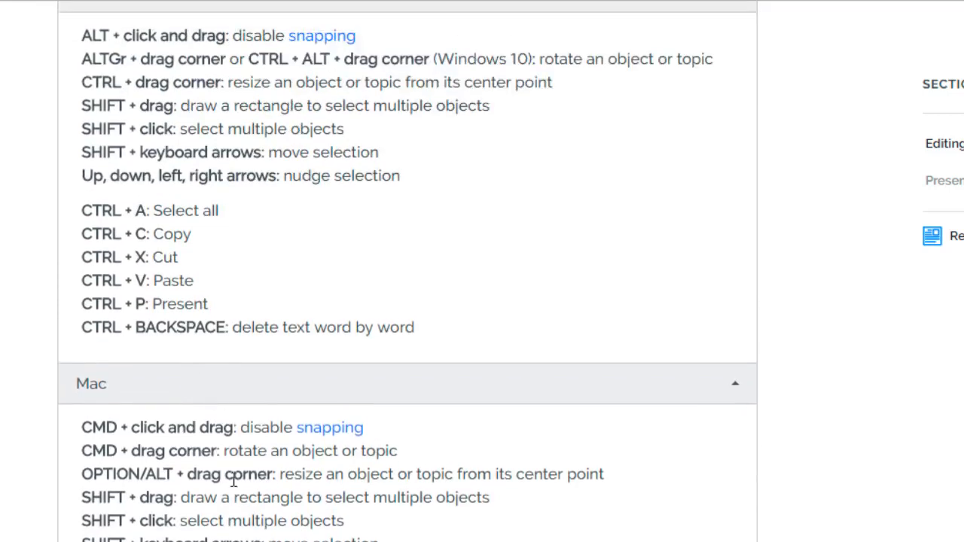
Highlight the first Mac editing shortcuts, and the Windows shortcuts from Select all to Present, for comparison.
drag(106, 430, 228, 498)
scroll(243, 493, down, 1)
scroll(228, 499, up, 2)
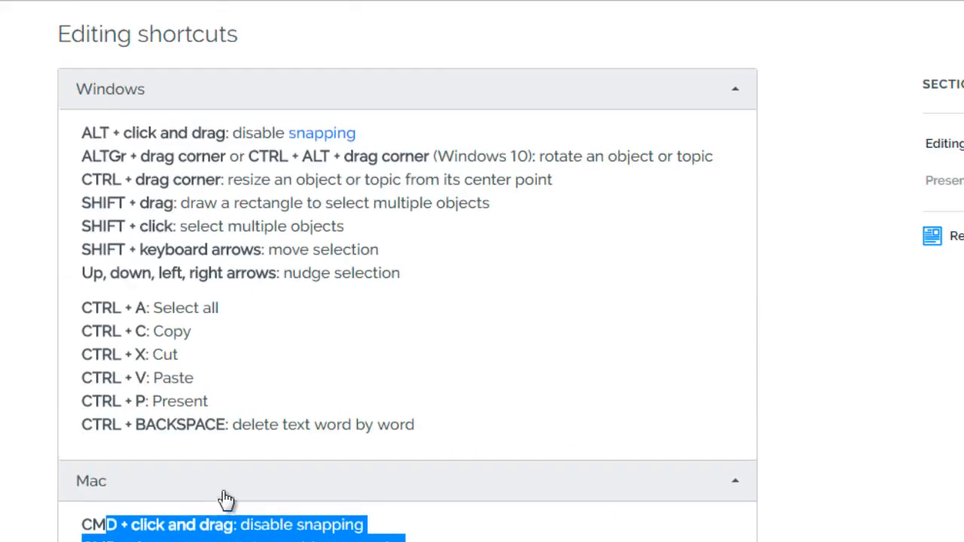
drag(78, 308, 242, 397)
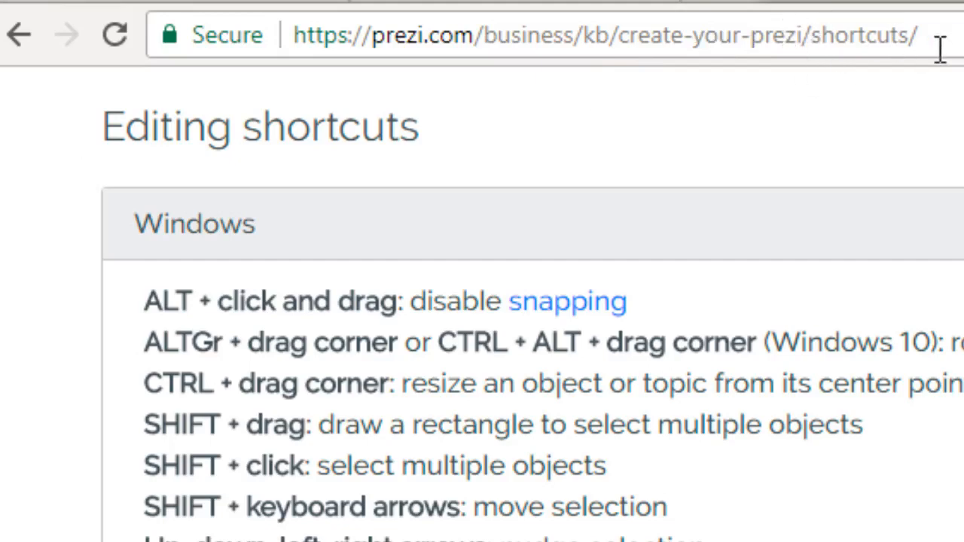
Read the notice below the Keyboard shortcuts heading, highlighting the sentence about Prezi Next and clearing the highlight.
scroll(859, 525, up, 8)
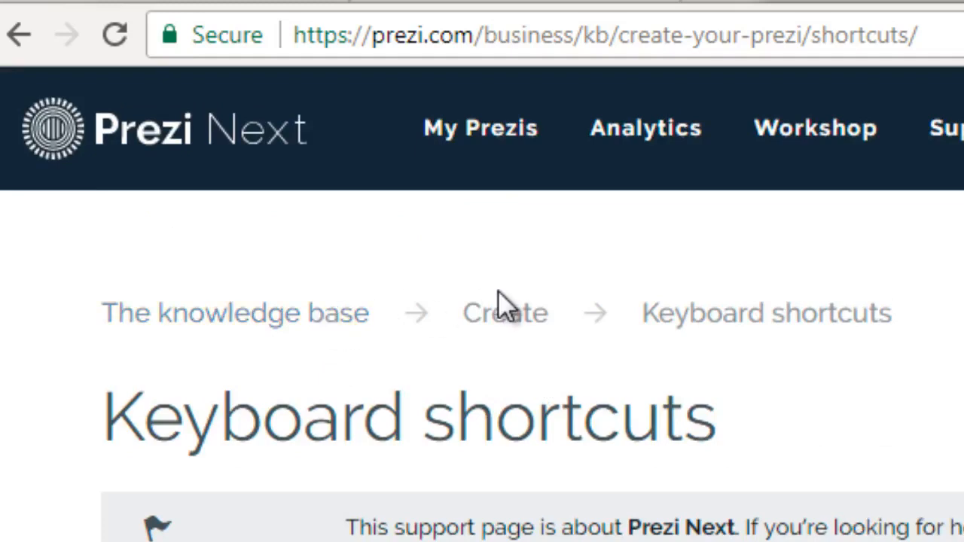
scroll(746, 332, down, 2)
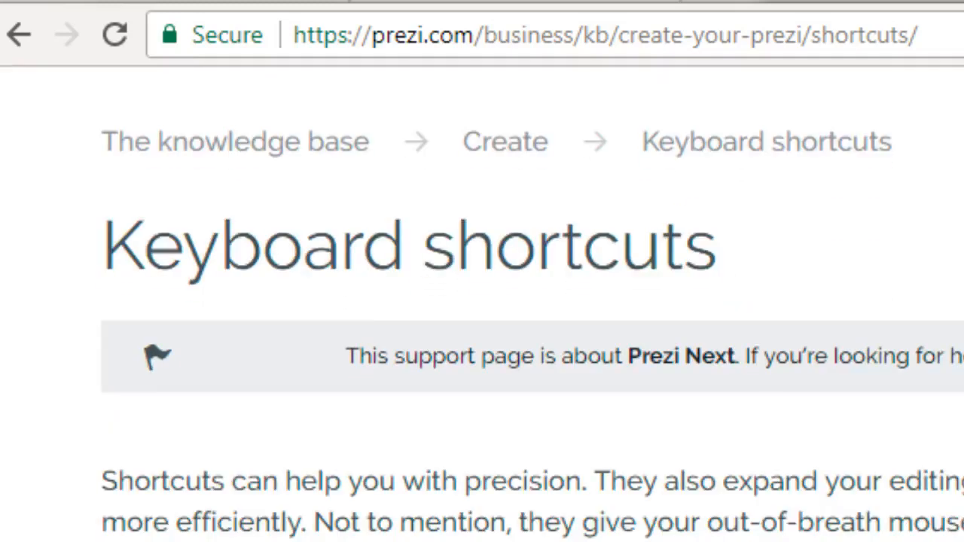
drag(738, 358, 347, 366)
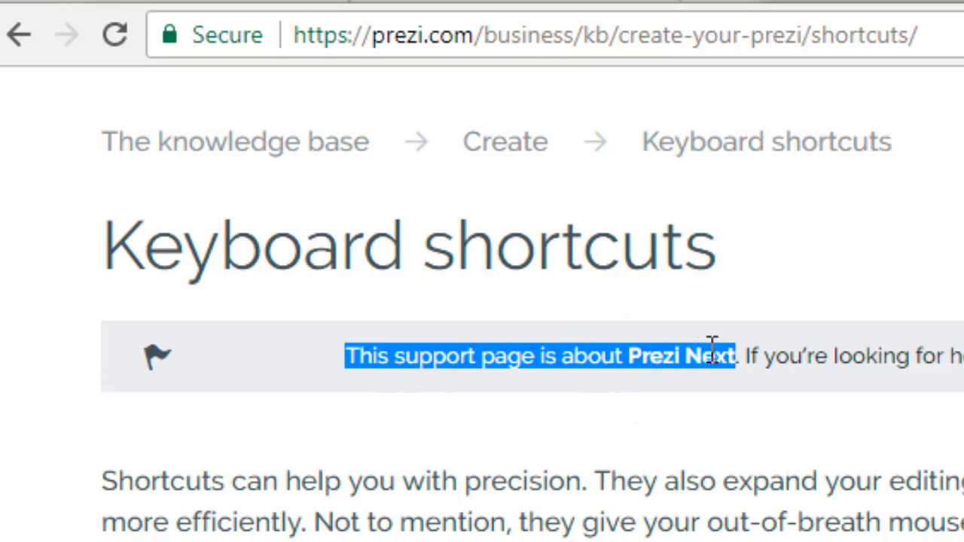
click(801, 366)
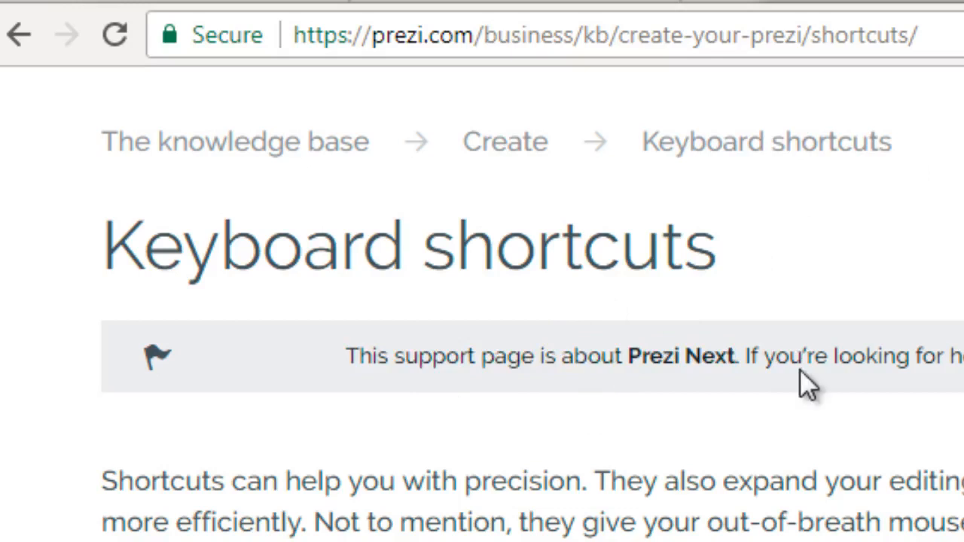